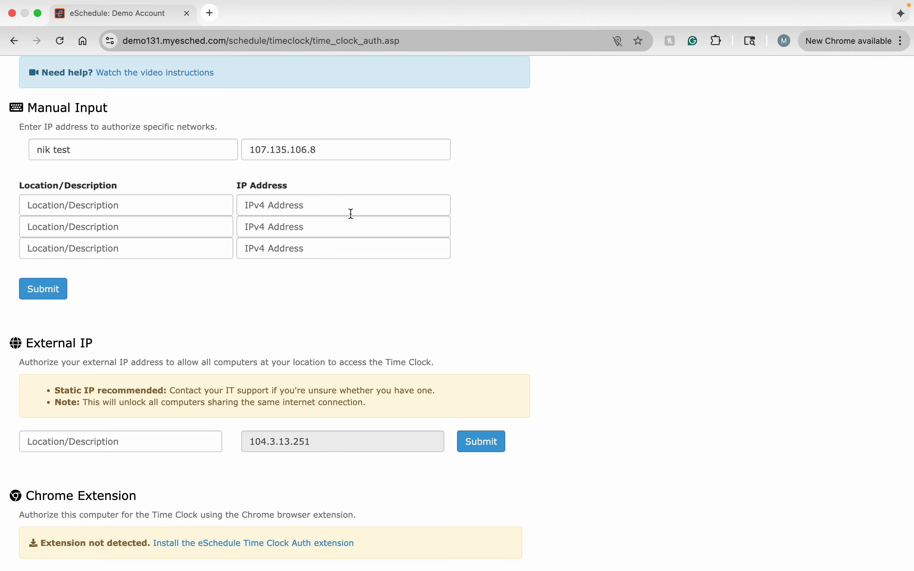
pyautogui.click(290, 207)
pyautogui.write('108.227.157.192')
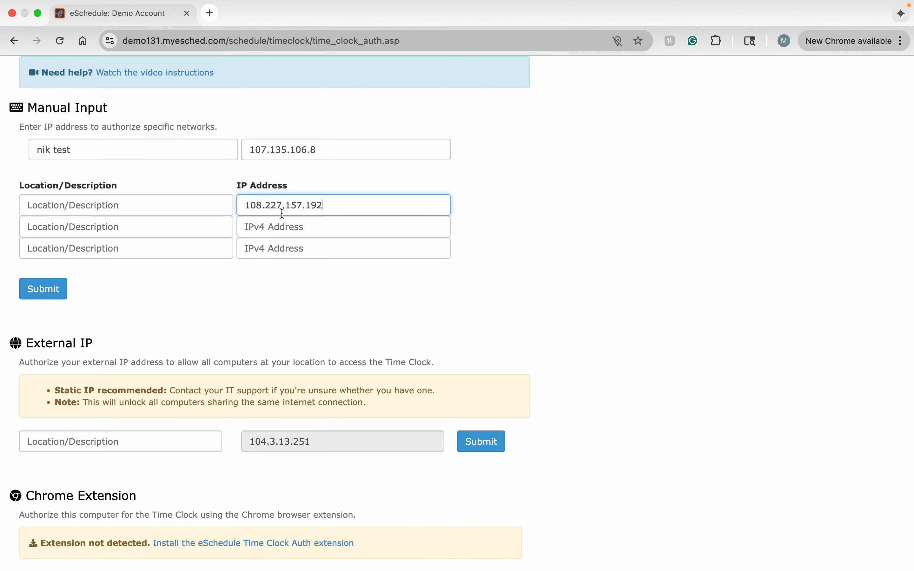
pyautogui.click(145, 205)
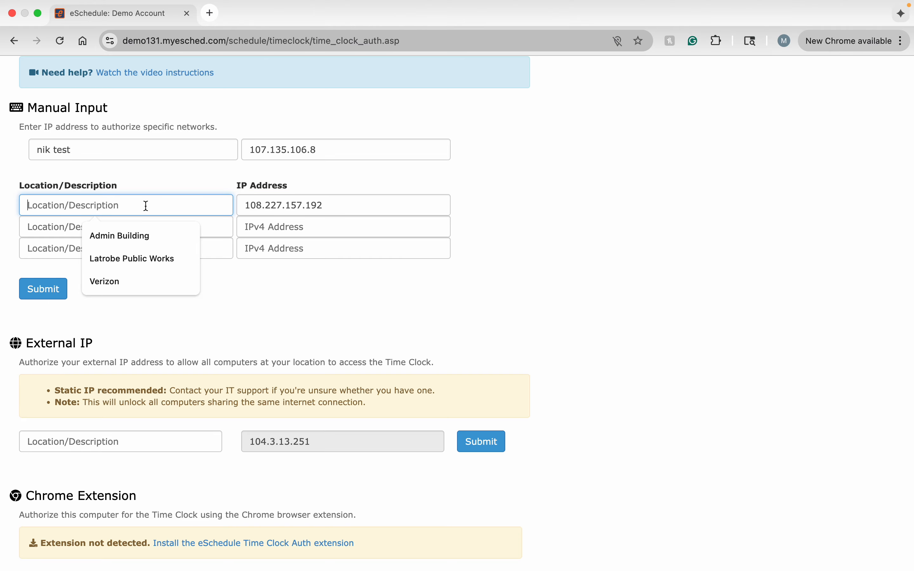
pyautogui.write('Office')
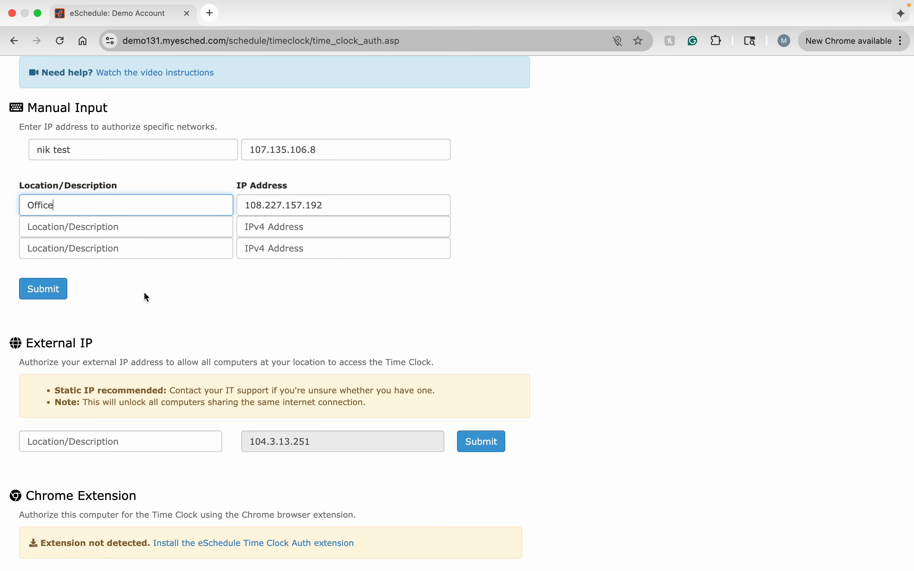
pyautogui.click(45, 293)
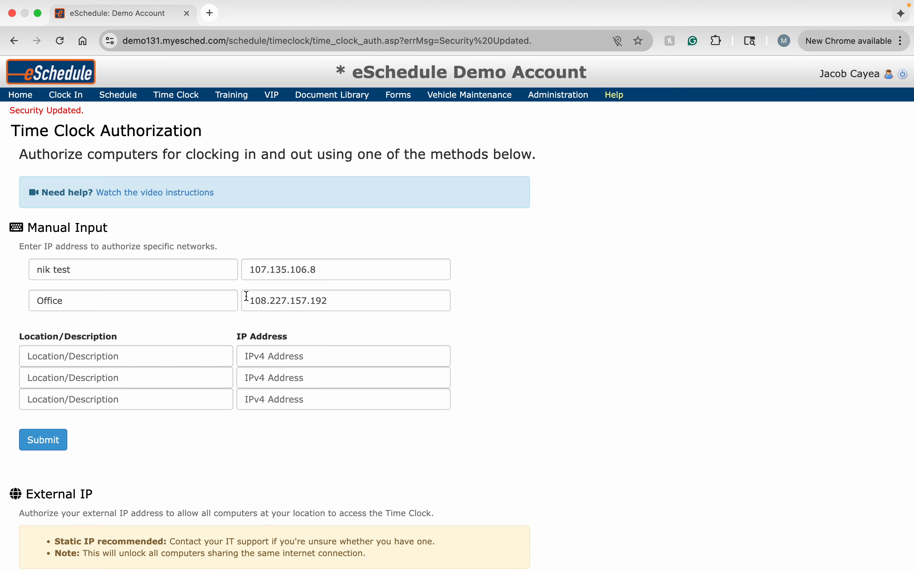
# Authorize the external IP address with the location description Test 1
pyautogui.scroll(-5, 245, 320)
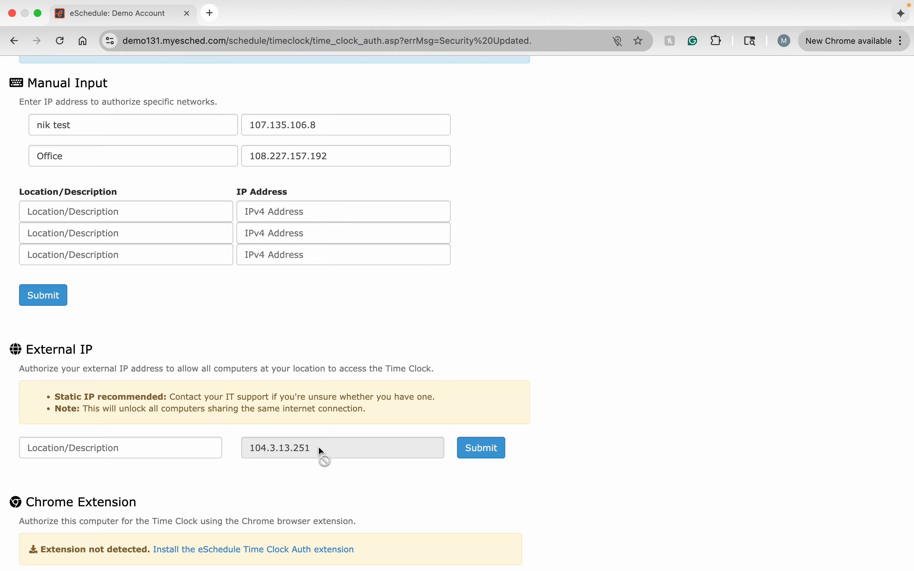
pyautogui.click(202, 448)
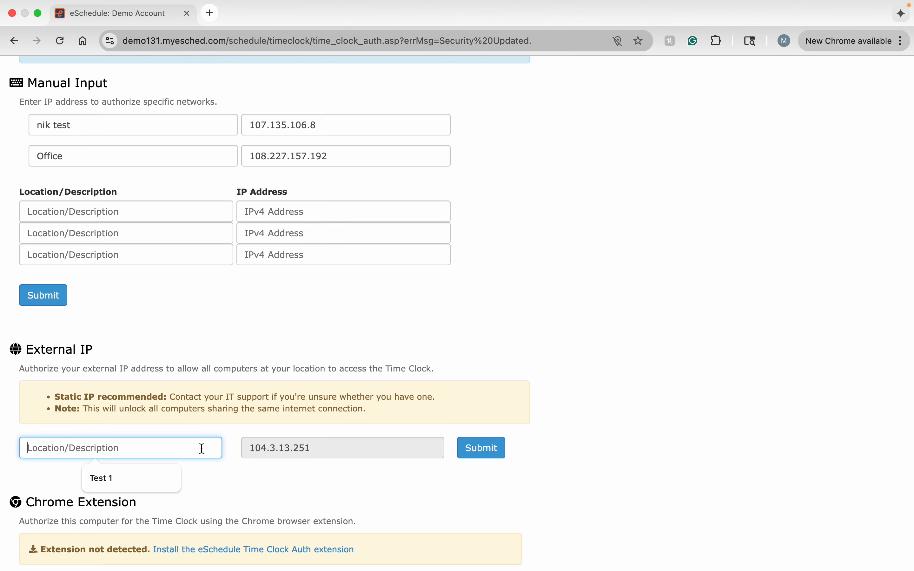
pyautogui.click(126, 479)
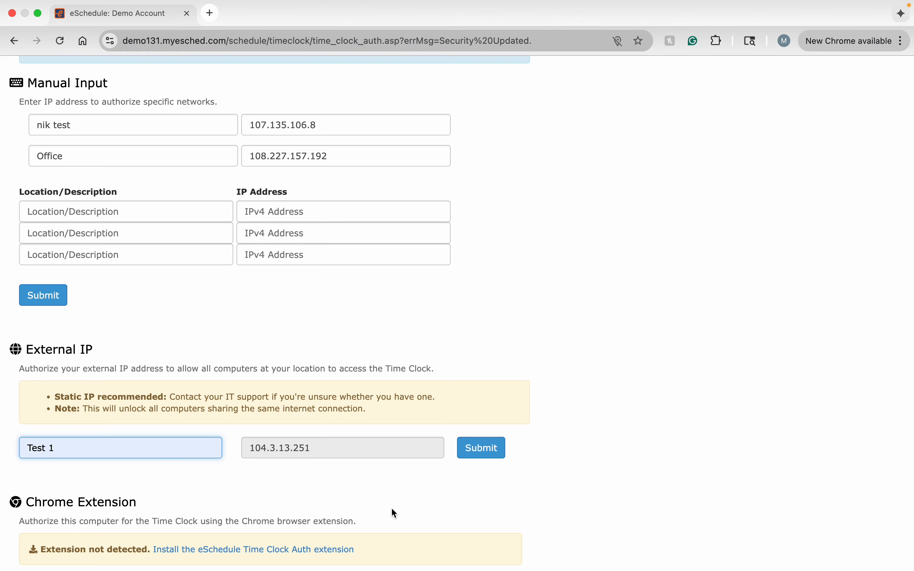
pyautogui.click(502, 448)
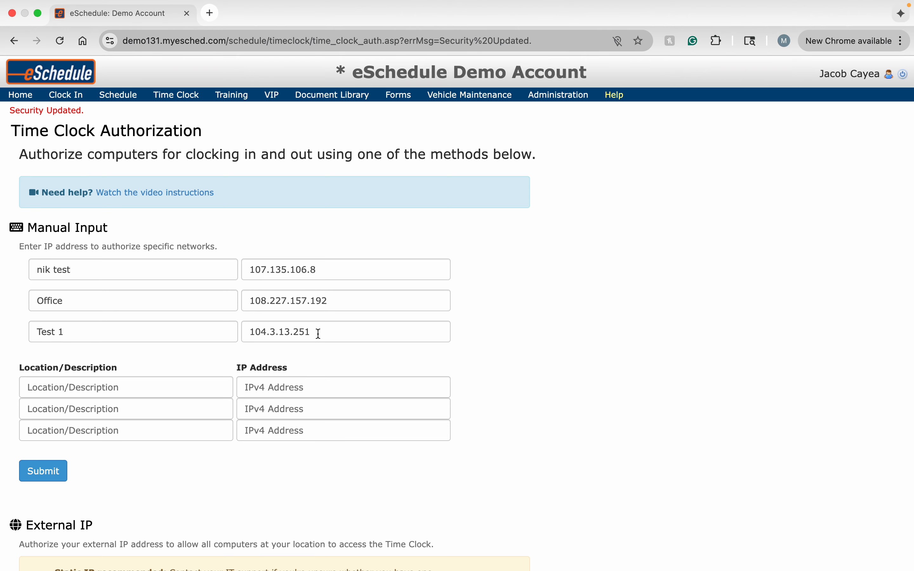
# Install the eSchedule Time Clock Auth Chrome extension from the Chrome Web Store
pyautogui.scroll(-10, 326, 335)
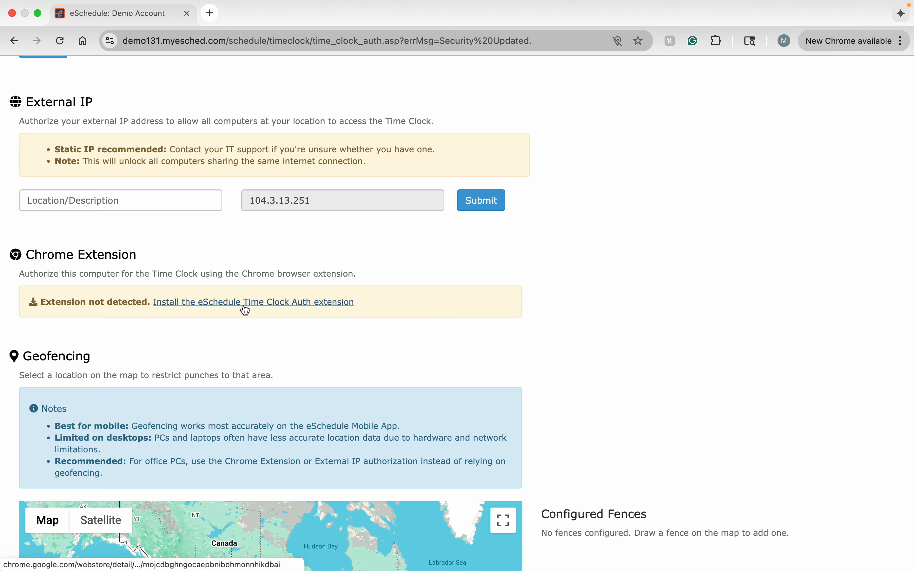
pyautogui.click(309, 309)
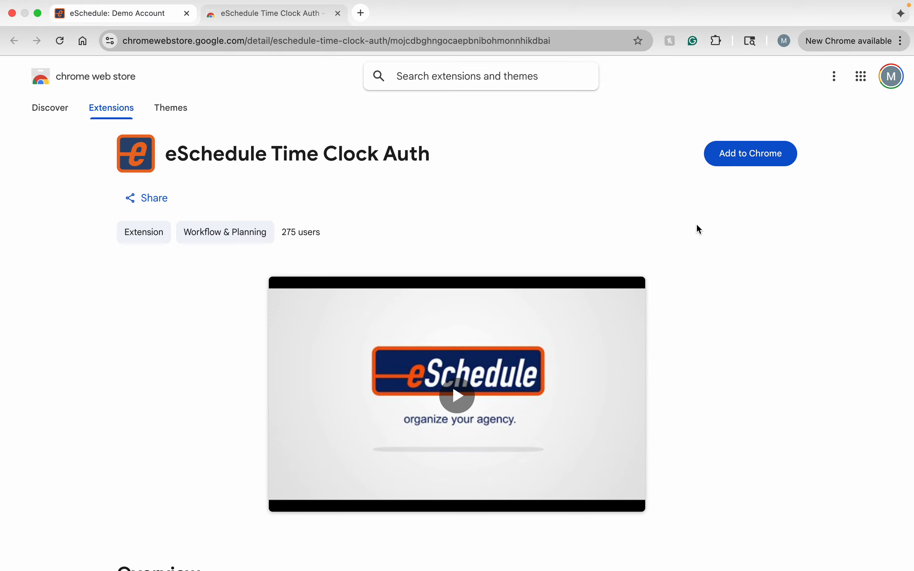
pyautogui.click(759, 158)
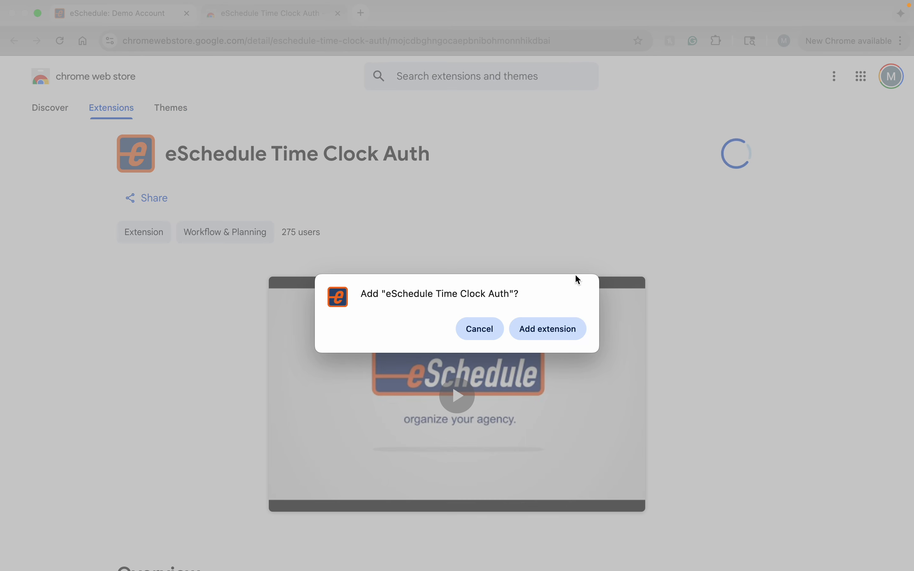
pyautogui.click(555, 330)
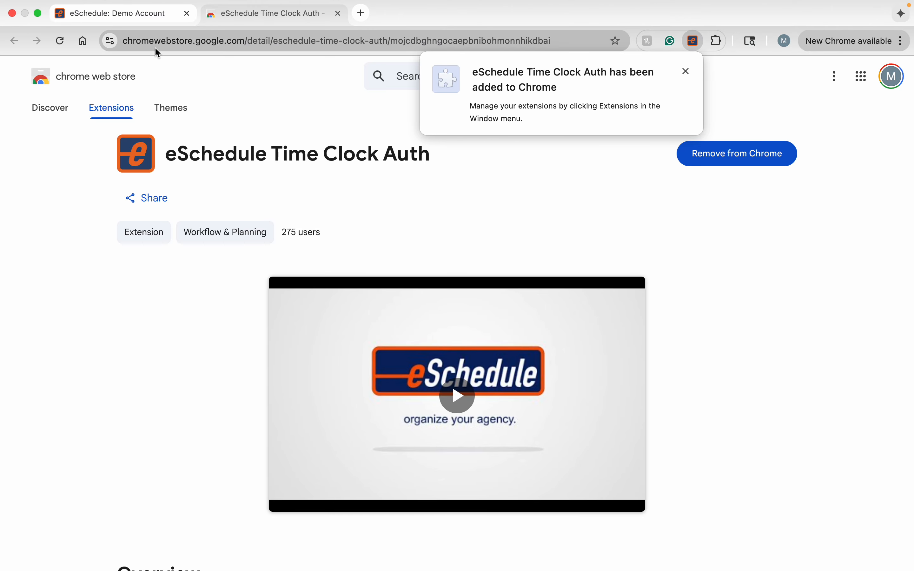
# Back on the Time Clock Authorization page, refresh the extension detection and authorize this PC
pyautogui.click(147, 22)
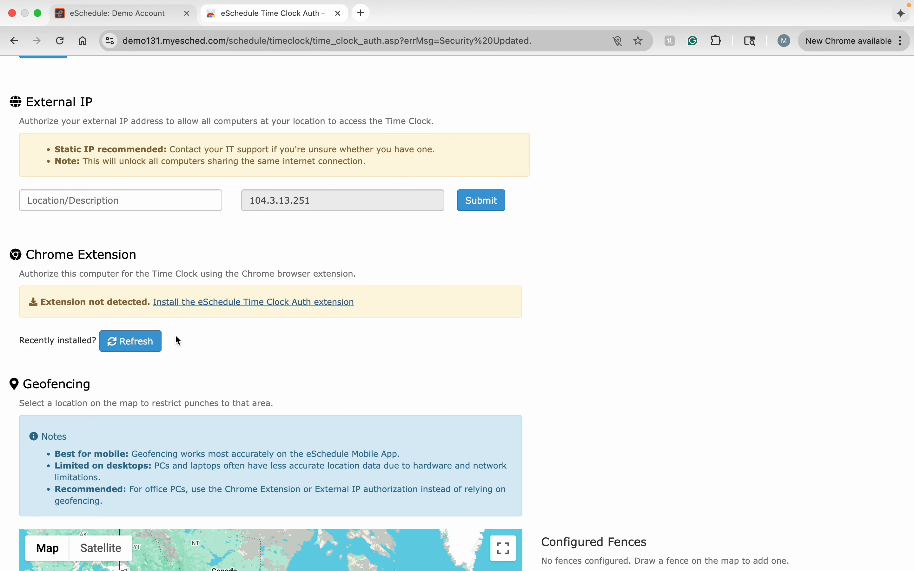
pyautogui.click(129, 342)
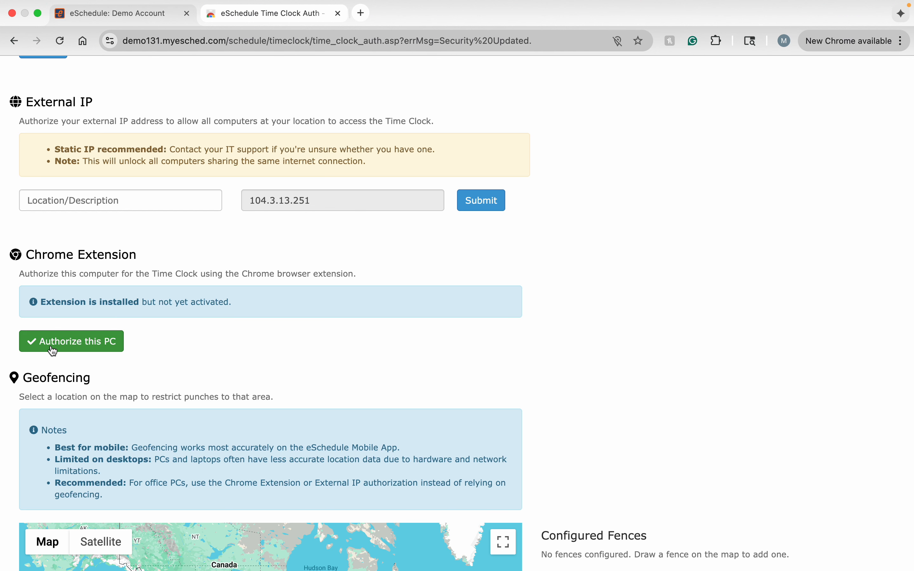
pyautogui.click(84, 344)
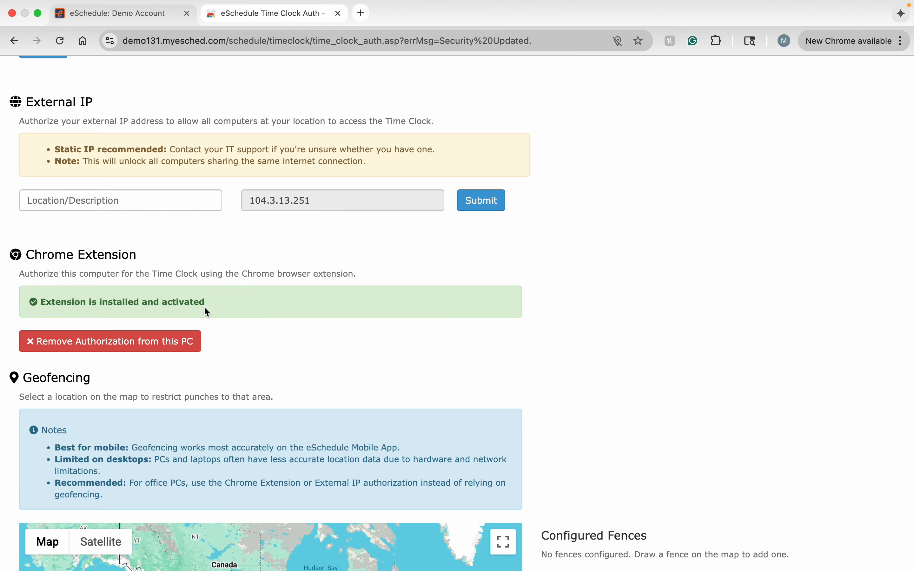
# Review the authorized entries listed under Manual Input
pyautogui.scroll(10, 224, 287)
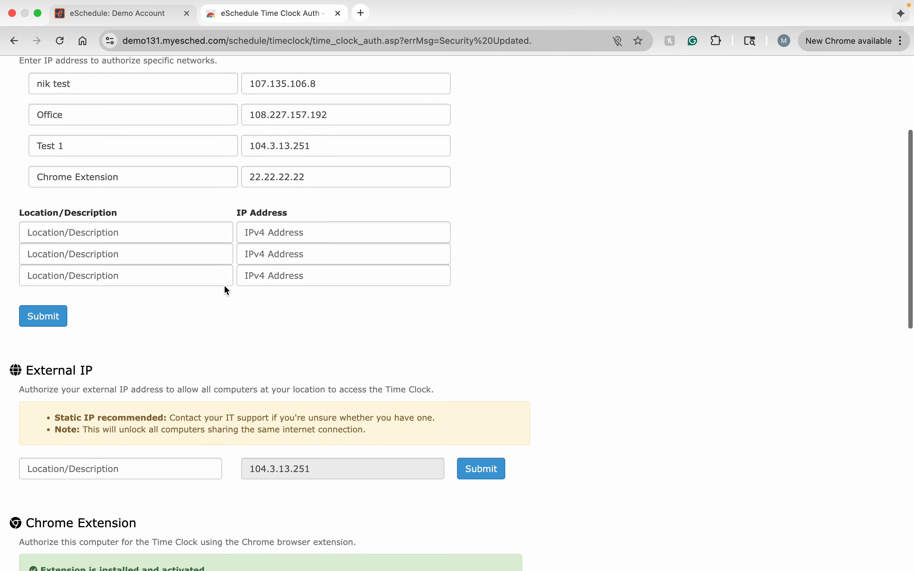
pyautogui.scroll(2, 225, 285)
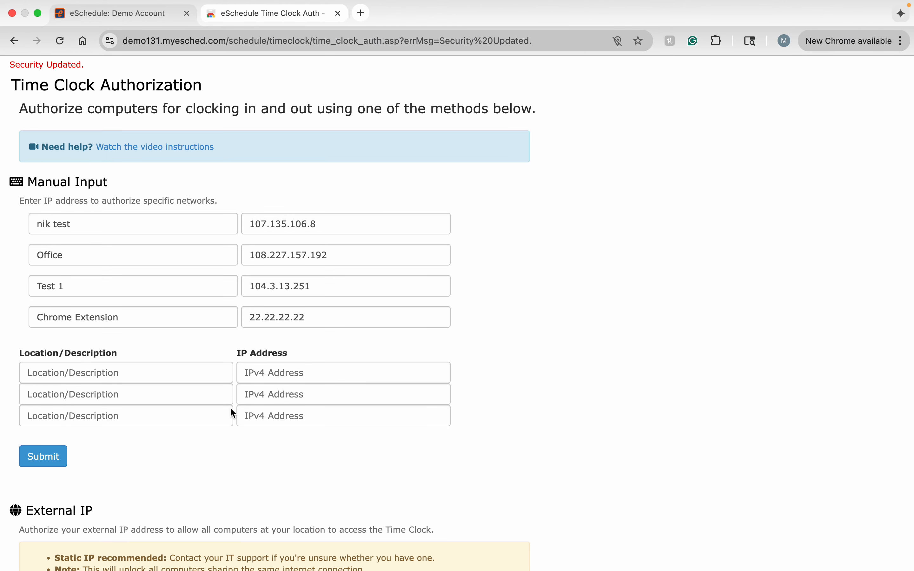
pyautogui.scroll(-20, 270, 462)
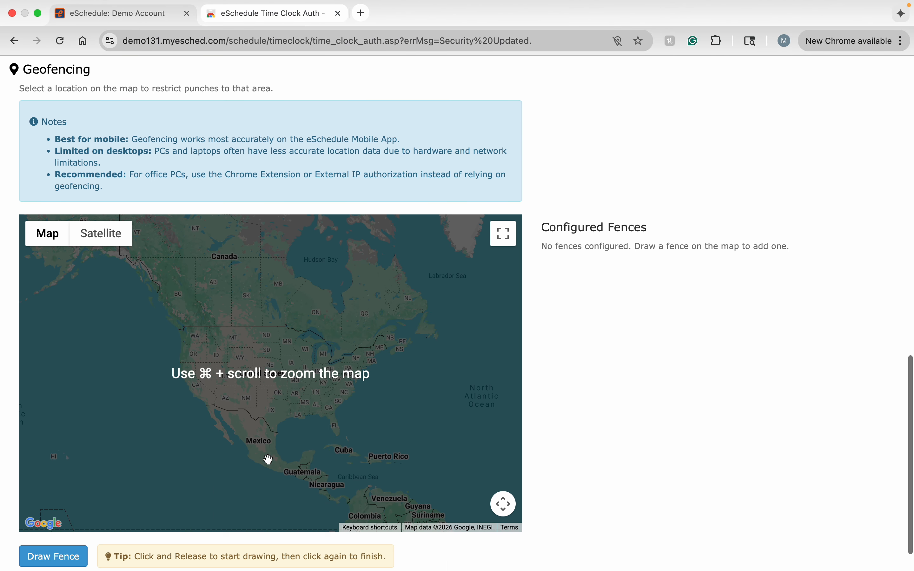
pyautogui.scroll(3, 545, 389)
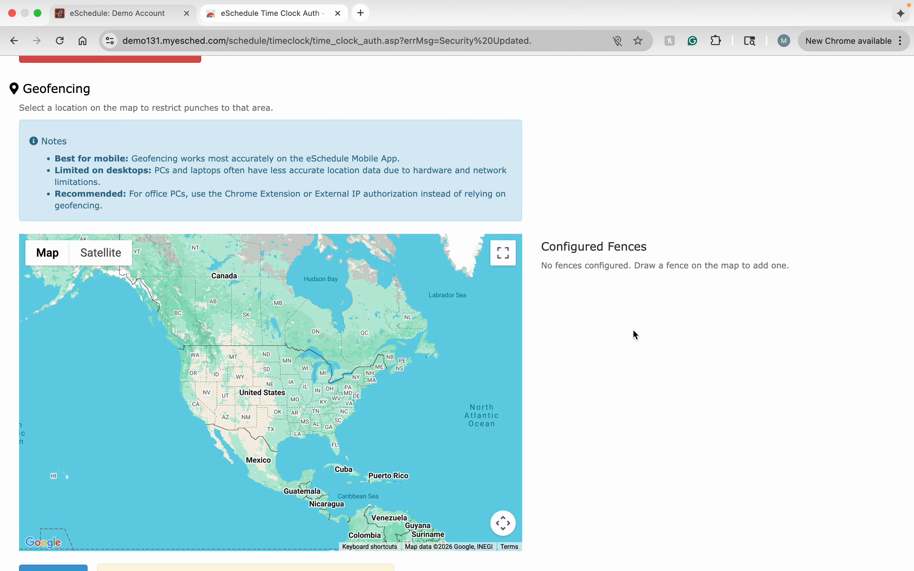
# Draw a rectangular geofence over the Angostura Reservoir area south of Hot Springs and confirm the name prompt without entering a name
pyautogui.scroll(-3, 634, 334)
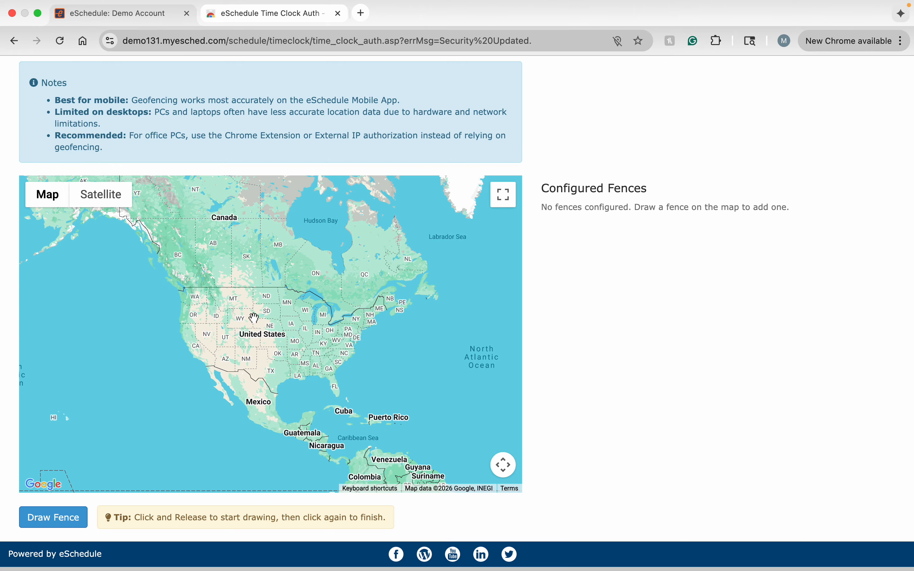
pyautogui.scroll(2, 254, 318)
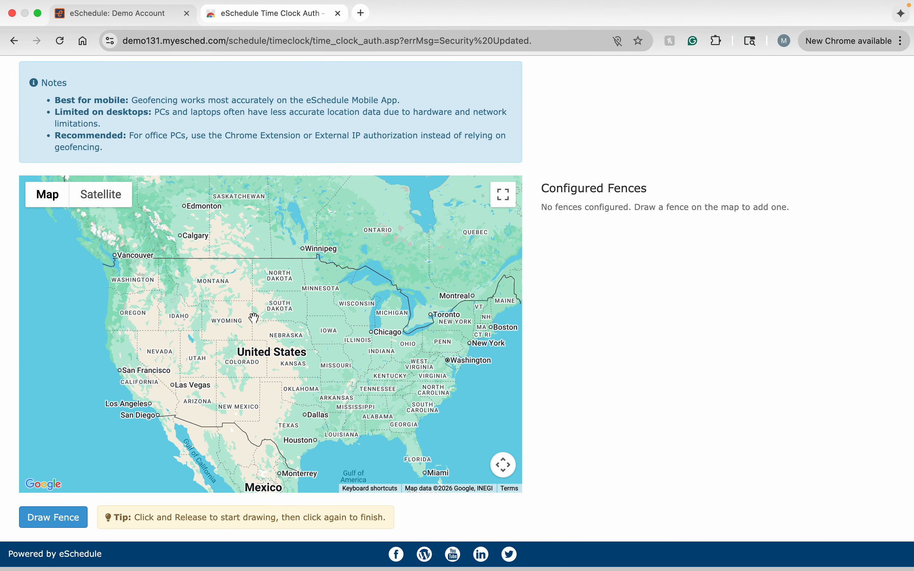
pyautogui.scroll(5, 255, 318)
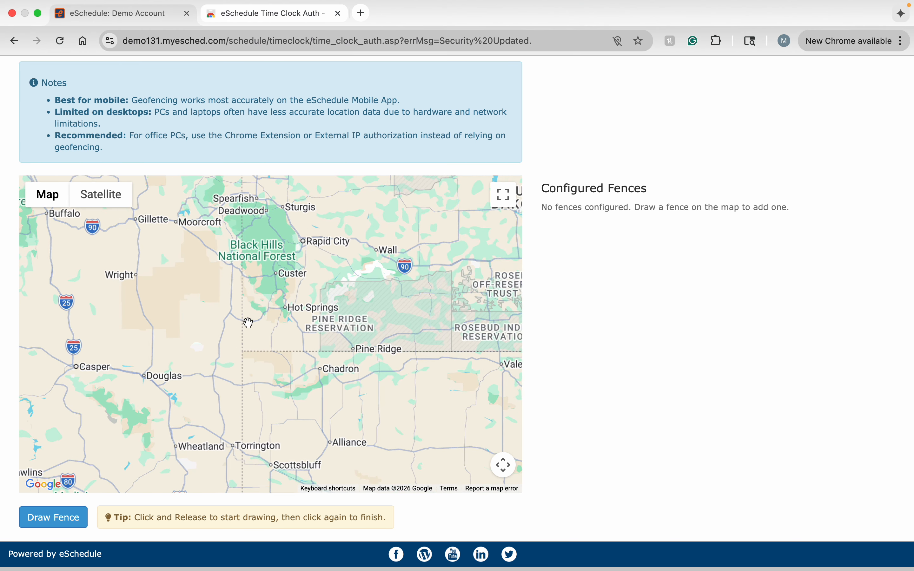
pyautogui.scroll(2, 249, 323)
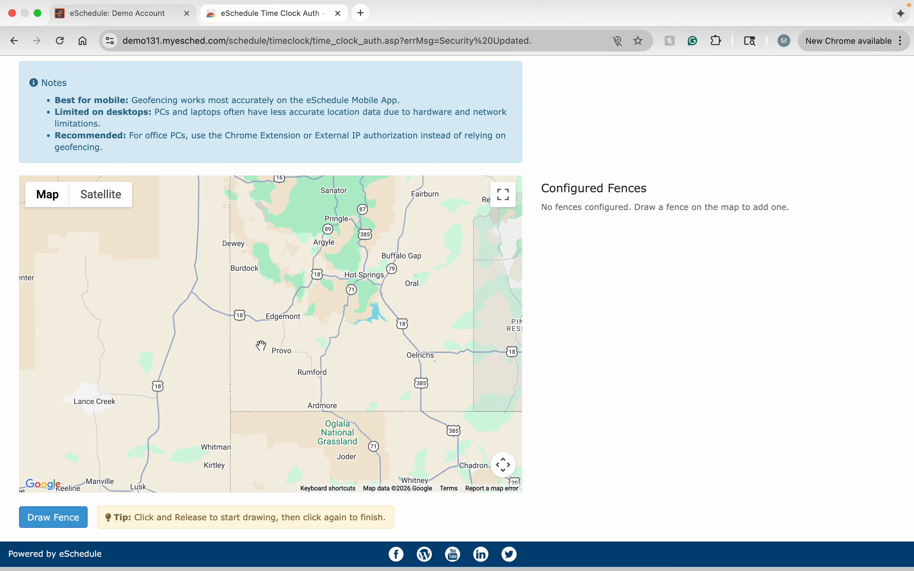
pyautogui.moveTo(262, 346); pyautogui.dragTo(142, 343)
pyautogui.scroll(3, 227, 339)
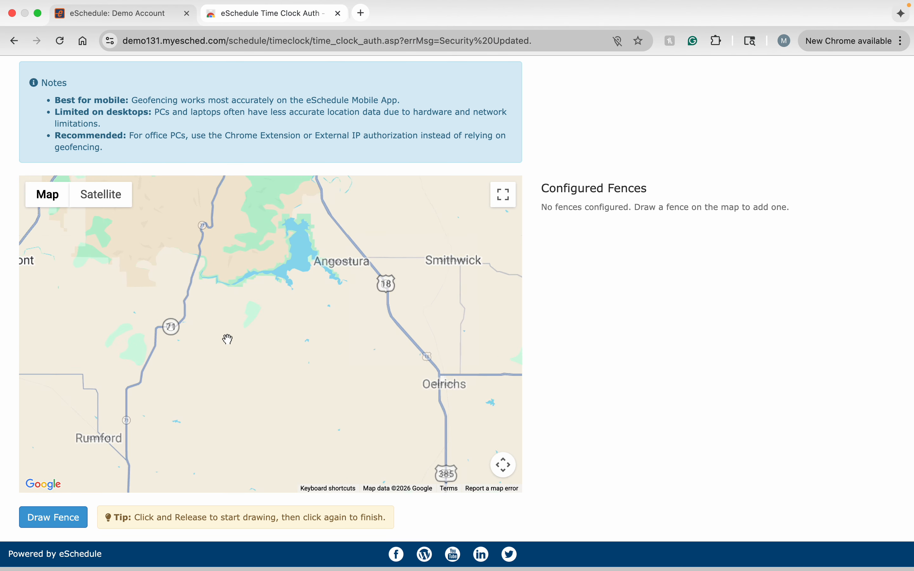
pyautogui.moveTo(231, 302); pyautogui.dragTo(231, 428)
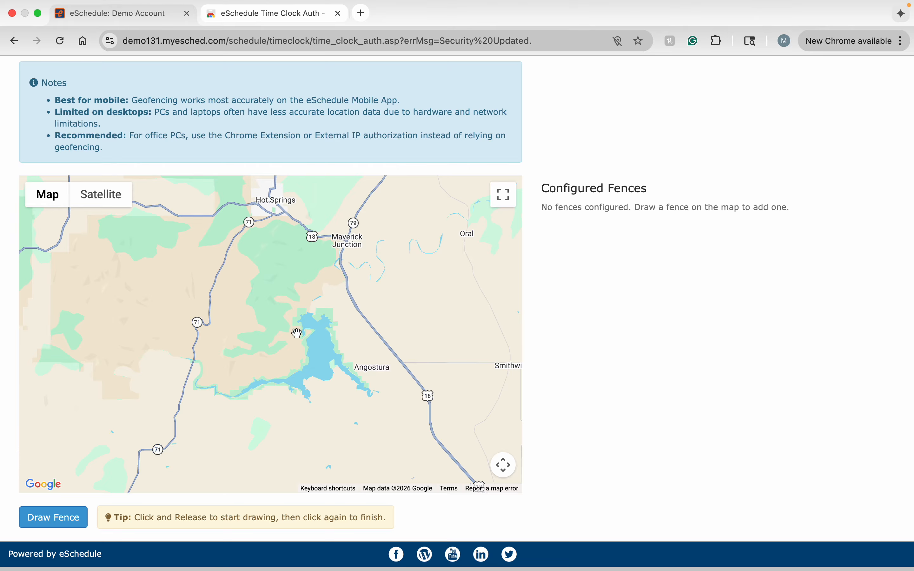
pyautogui.click(43, 521)
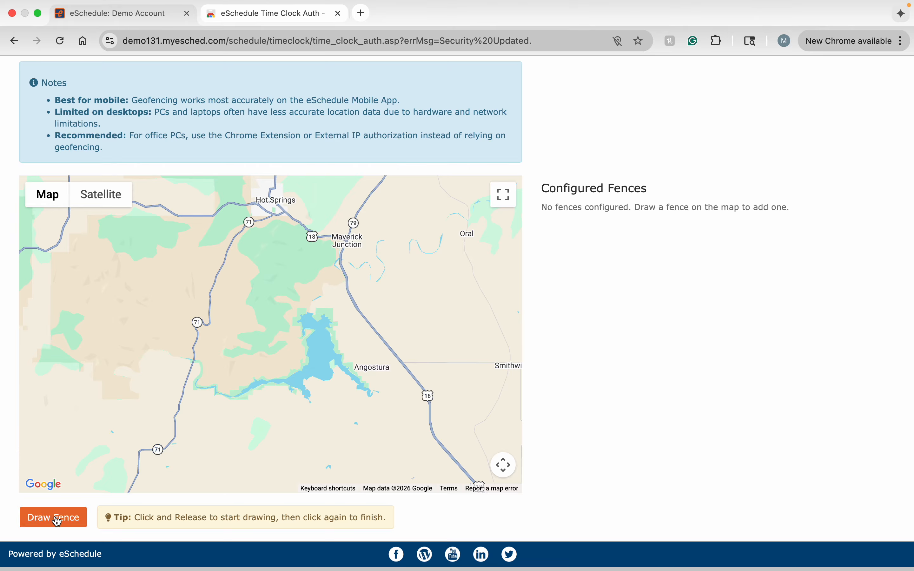
pyautogui.click(55, 522)
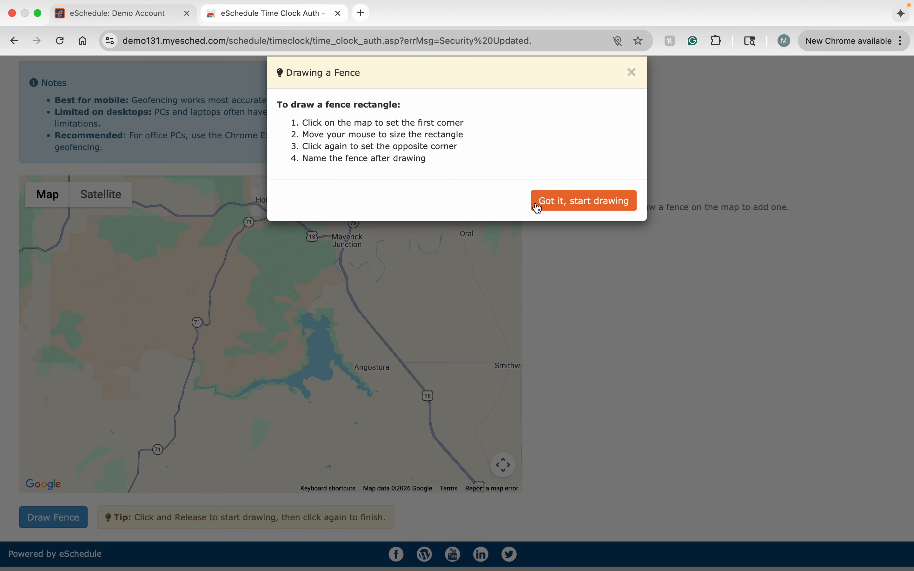
pyautogui.click(585, 202)
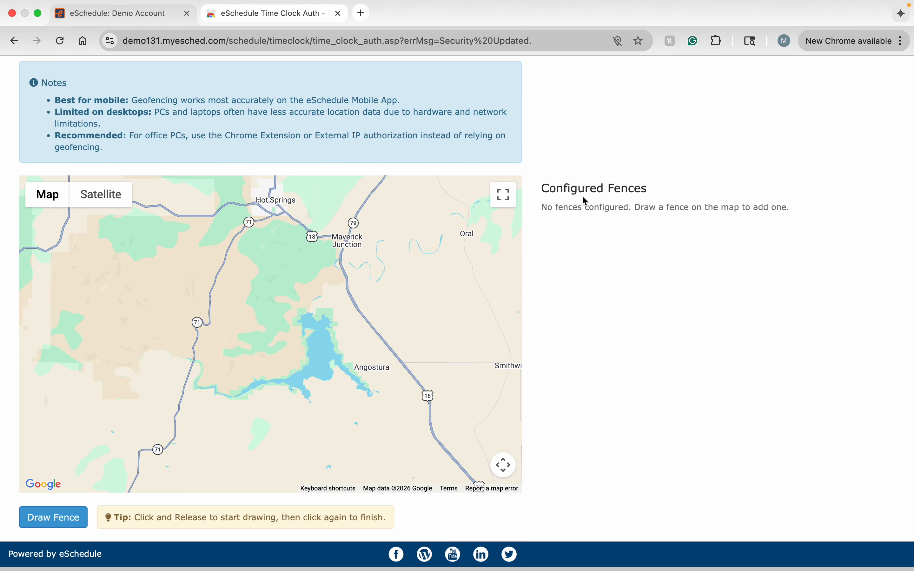
pyautogui.click(82, 235)
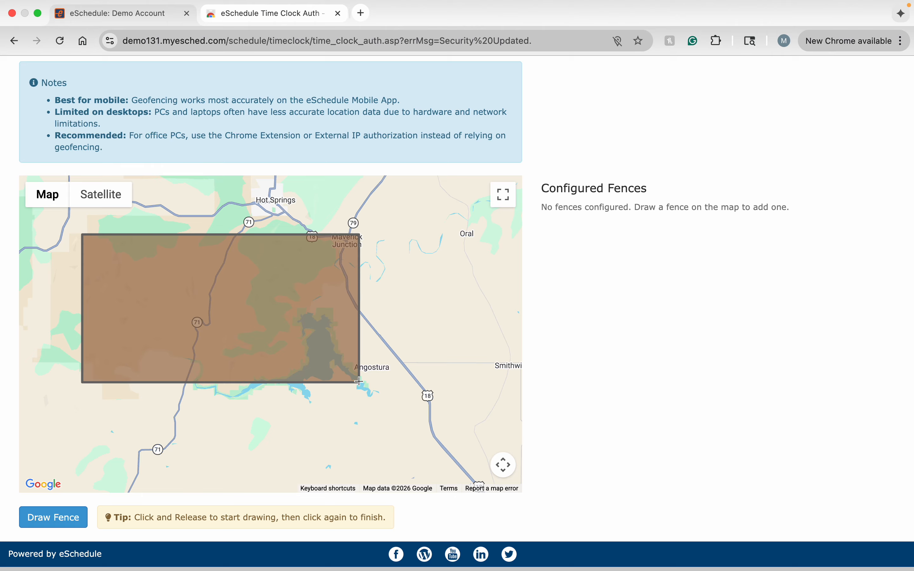
pyautogui.click(361, 375)
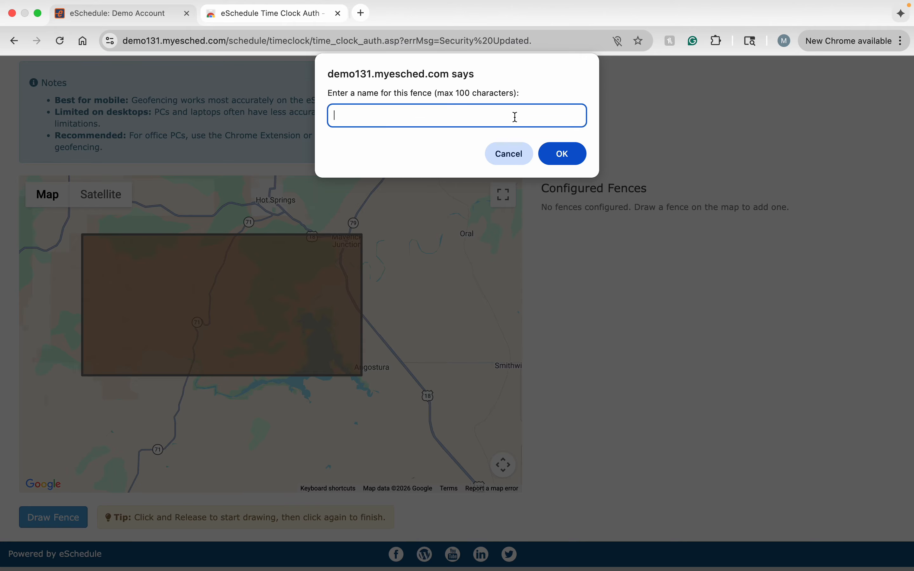
pyautogui.click(575, 155)
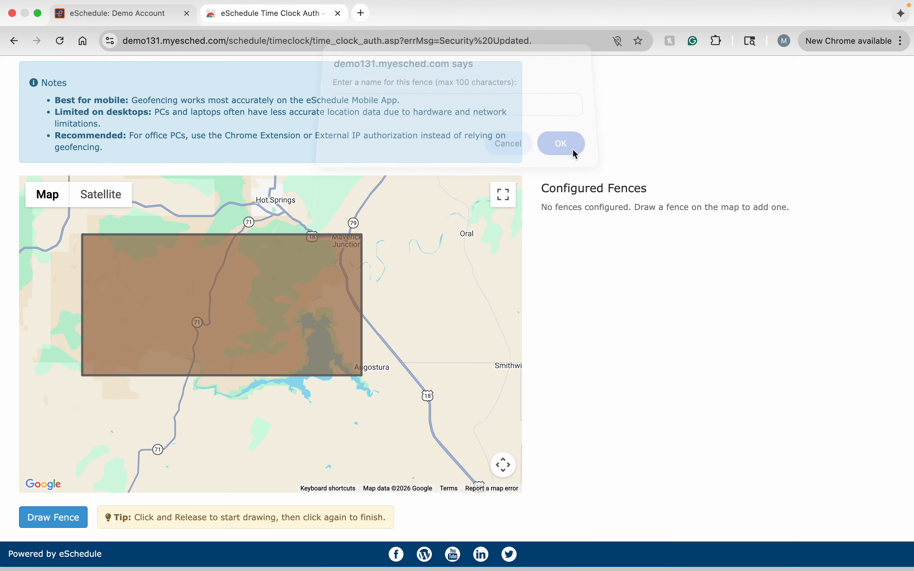
pyautogui.click(566, 121)
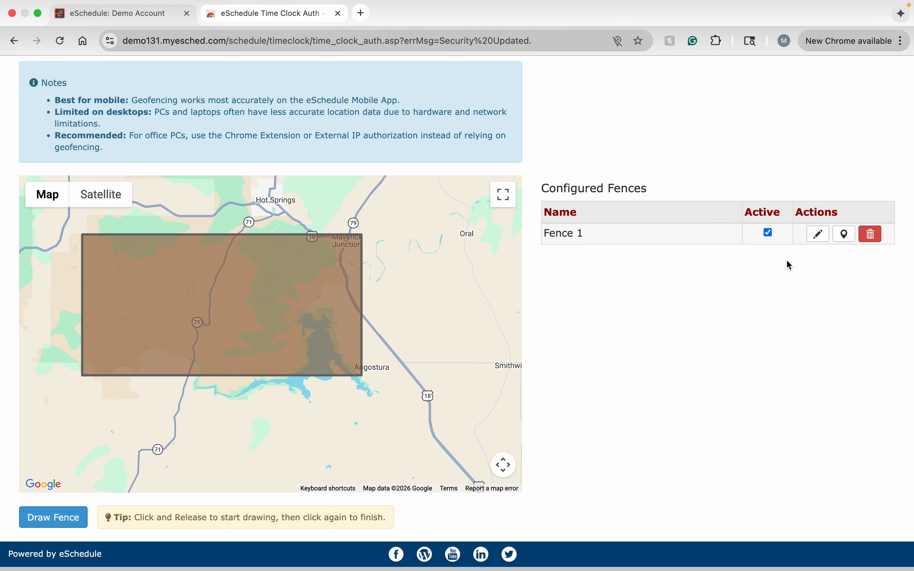
# Open and close Fence 1's name editor without changes and clear the fence's Active checkbox
pyautogui.click(817, 234)
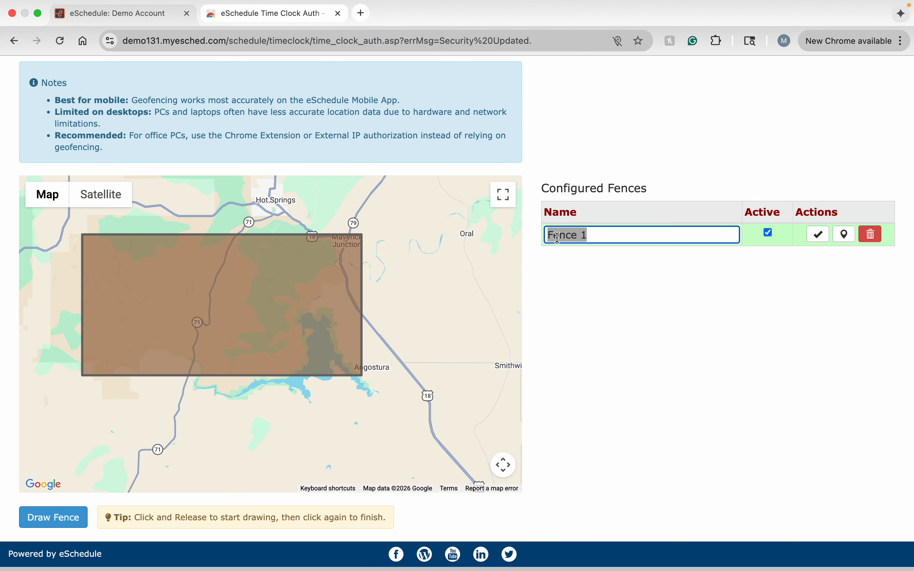
pyautogui.click(819, 236)
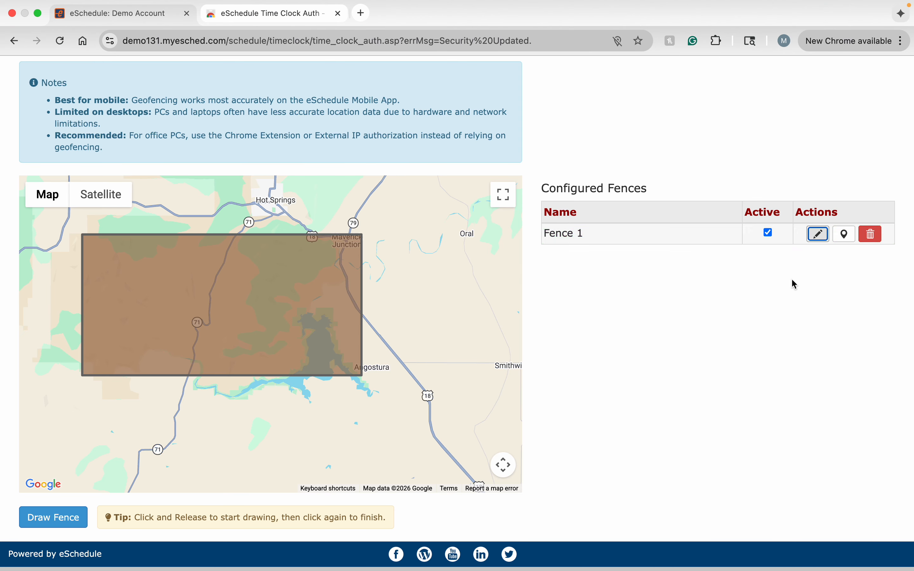
pyautogui.click(769, 234)
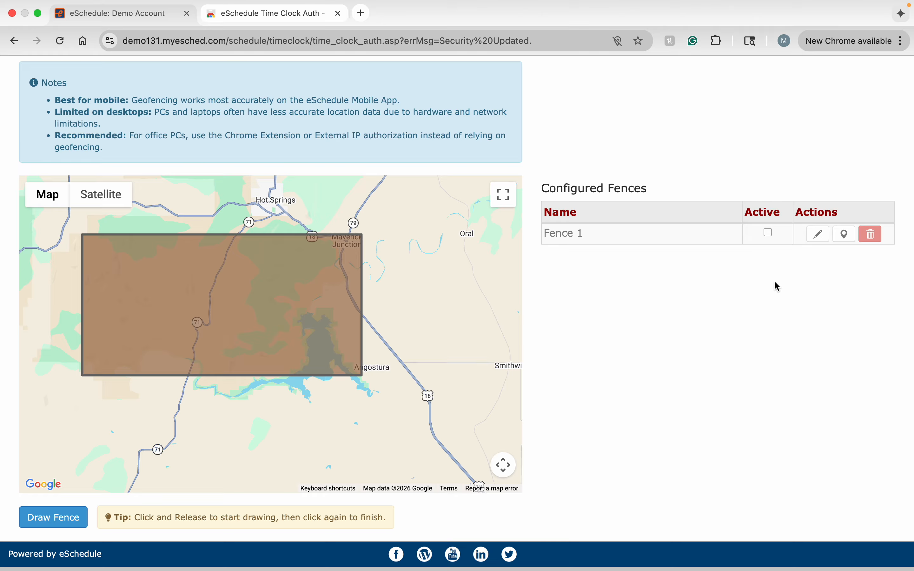
# Reactivate Fence 1 by checking its Active box and zoom the map to that fence
pyautogui.click(769, 233)
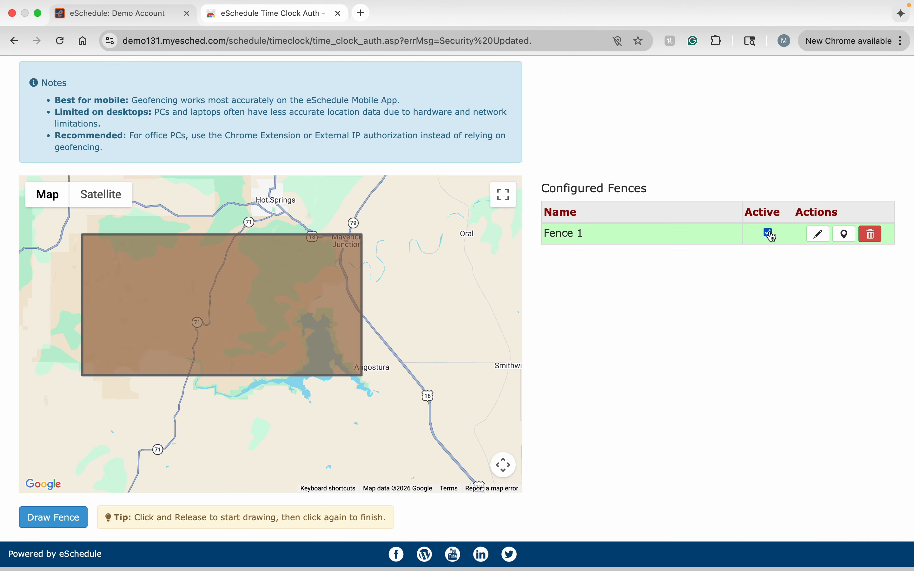
pyautogui.click(846, 238)
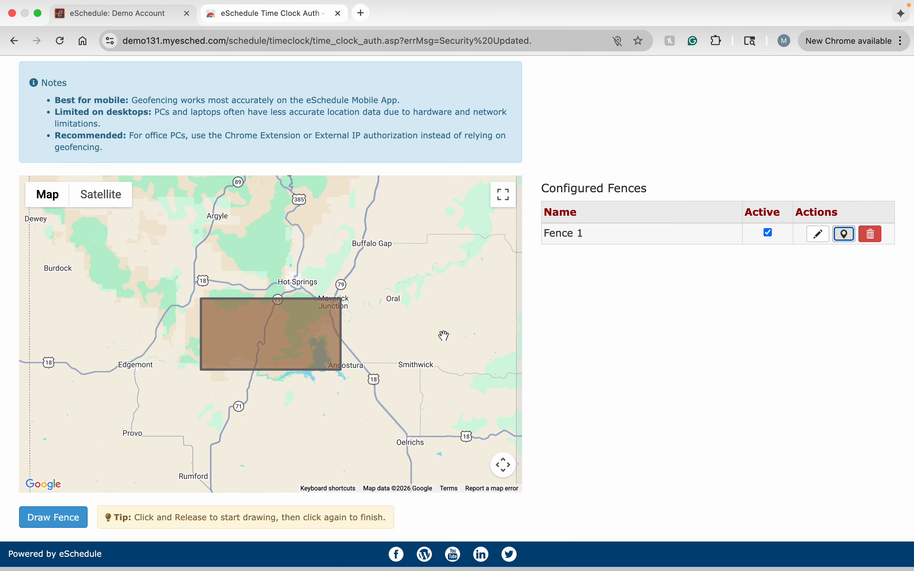
# Draw a rectangular geofence near Our Lady of Good Counsel Church in the Pine Ridge area and name it Headquarters
pyautogui.moveTo(455, 334); pyautogui.dragTo(192, 341)
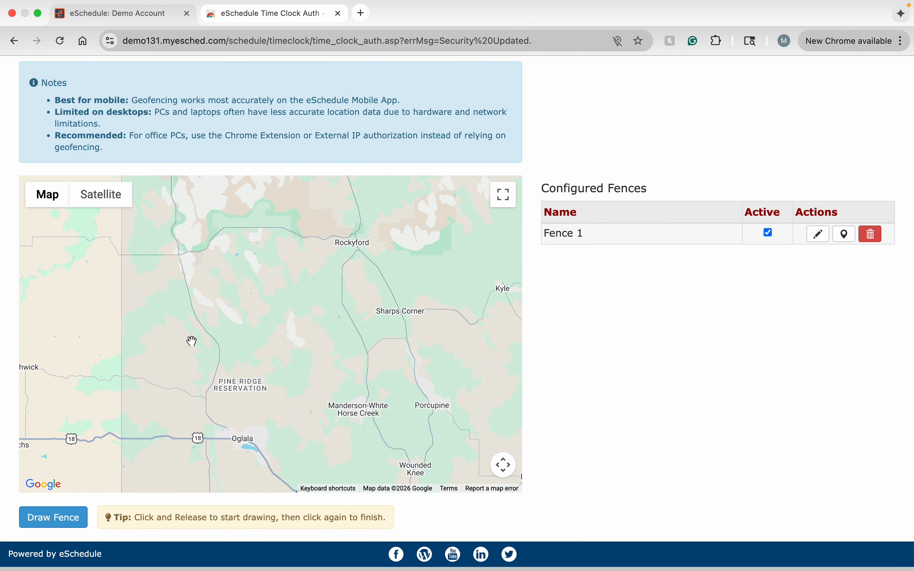
pyautogui.scroll(1, 192, 341)
pyautogui.scroll(1, 192, 341)
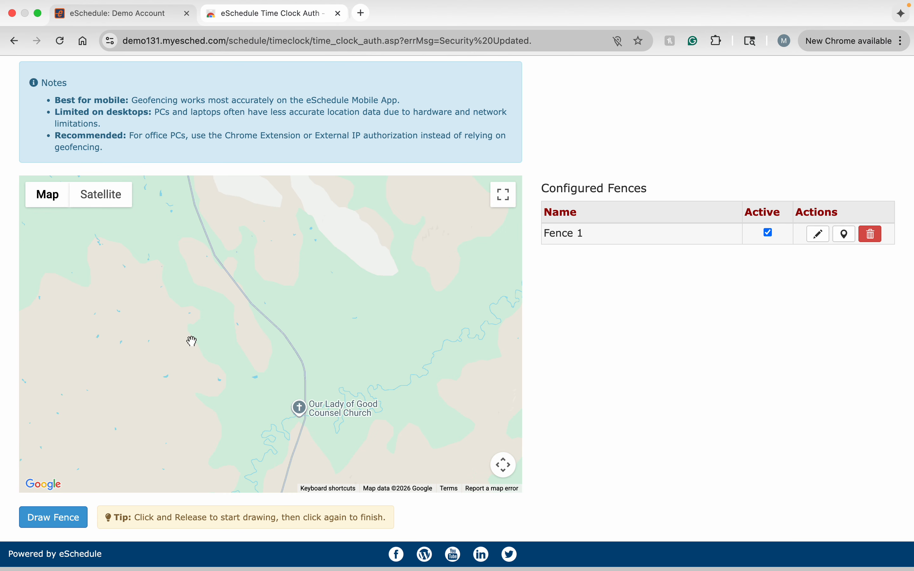
pyautogui.click(64, 520)
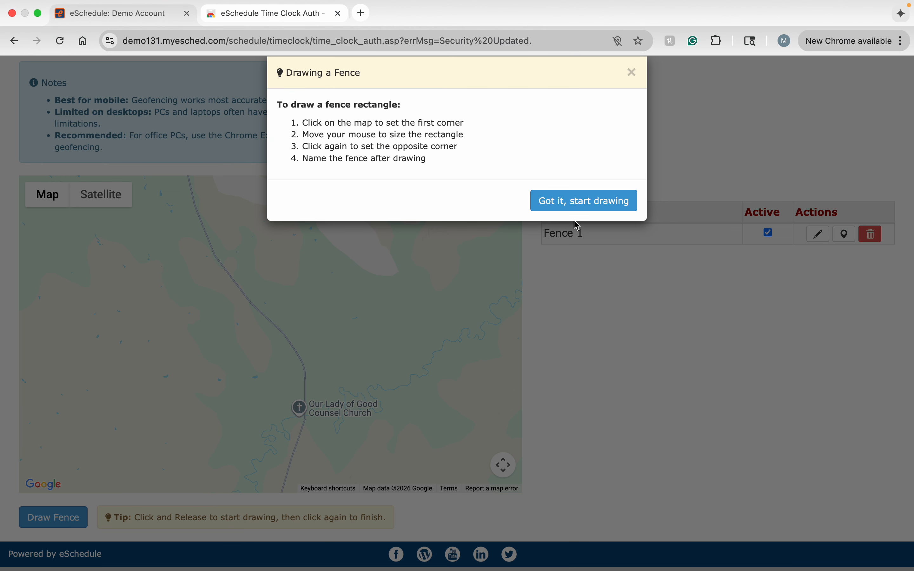
pyautogui.click(586, 206)
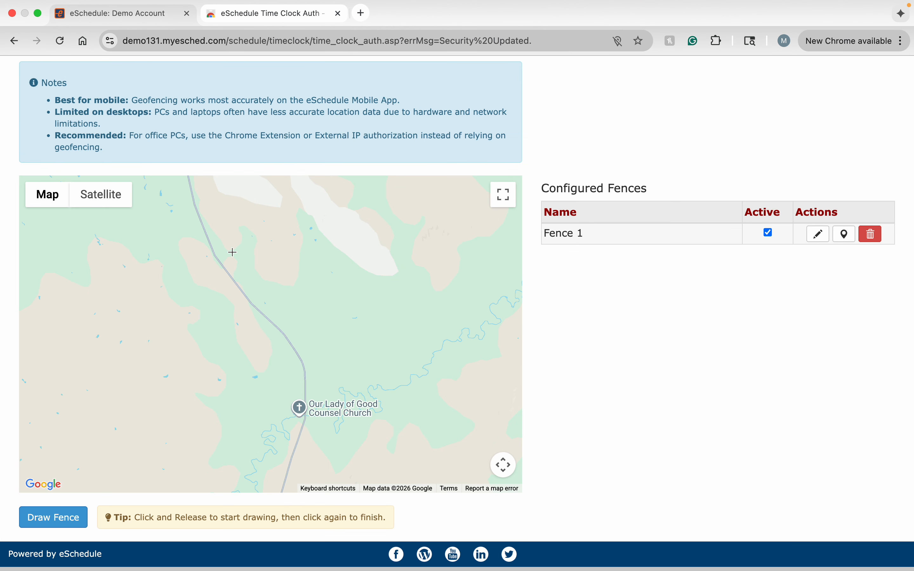
pyautogui.click(98, 232)
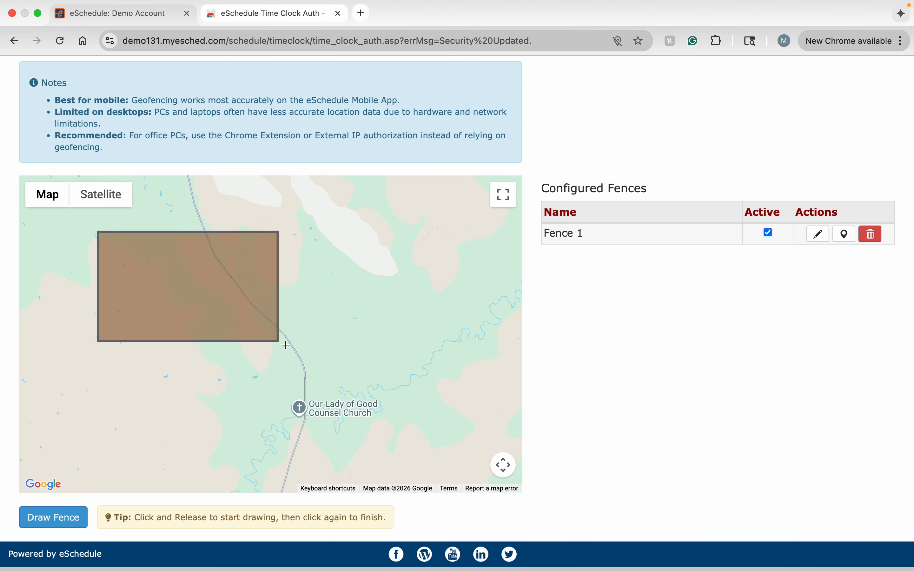
pyautogui.click(365, 380)
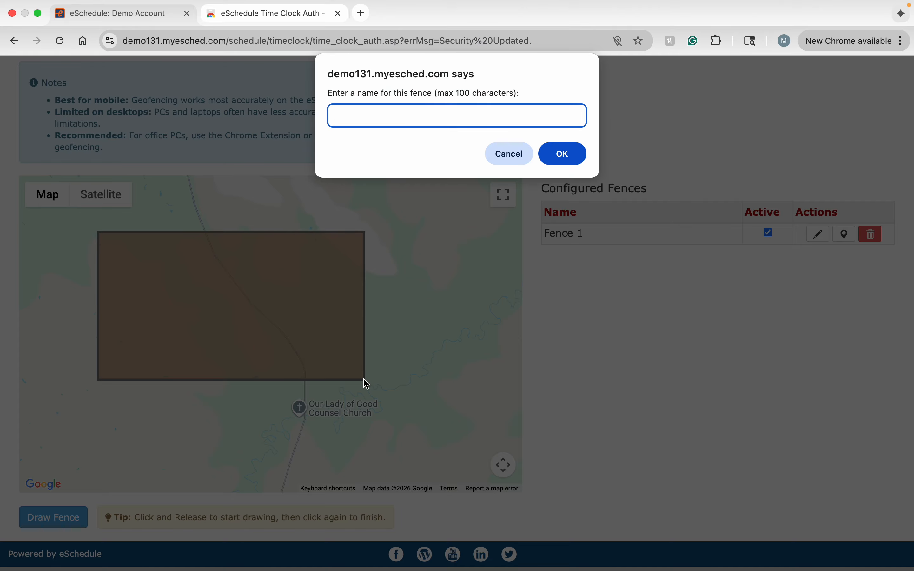
pyautogui.write('Headquarters')
pyautogui.click(567, 155)
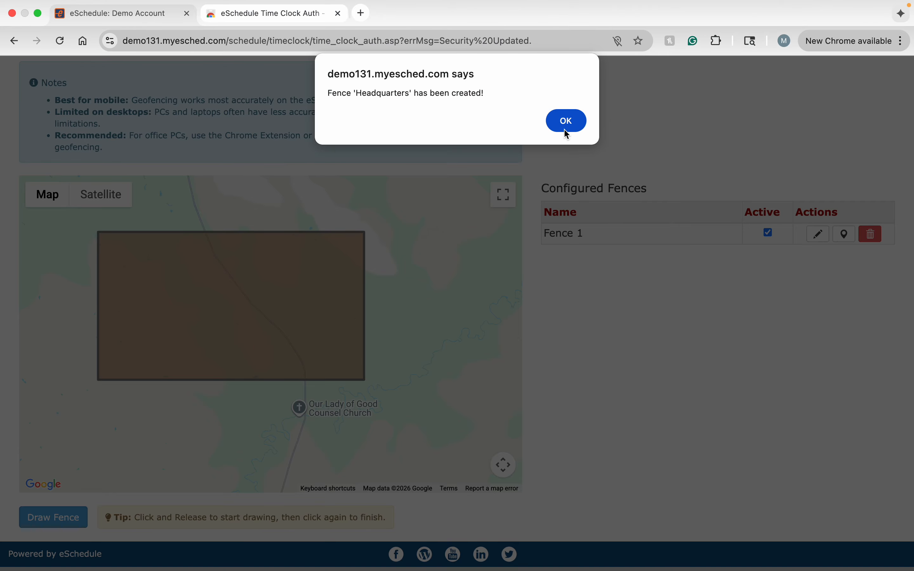
pyautogui.click(564, 125)
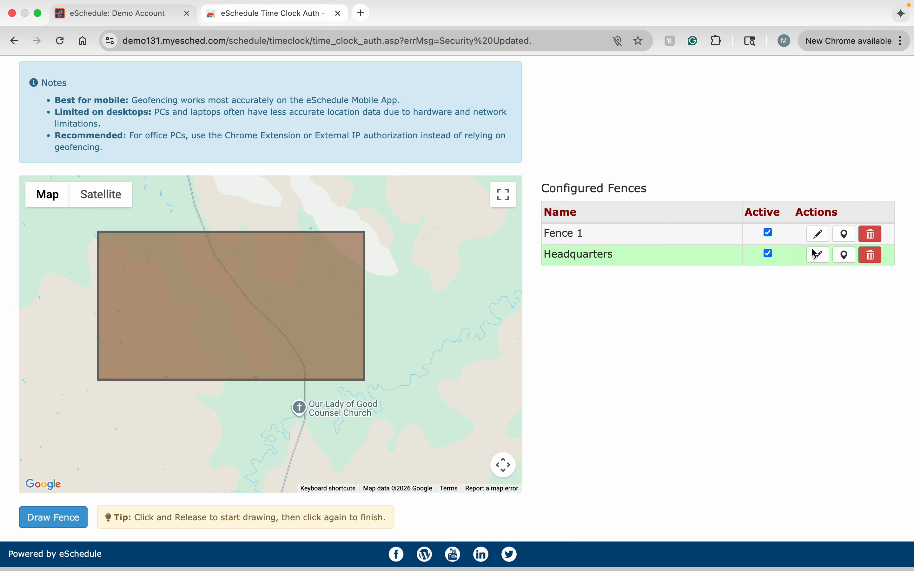
# Zoom the map to Fence 1 and then to the Headquarters fence
pyautogui.click(846, 238)
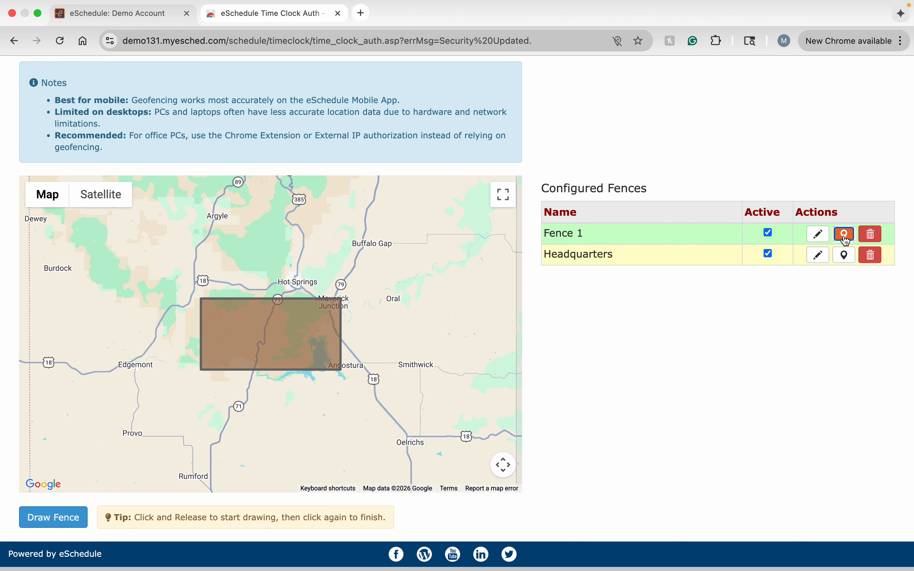
pyautogui.click(846, 257)
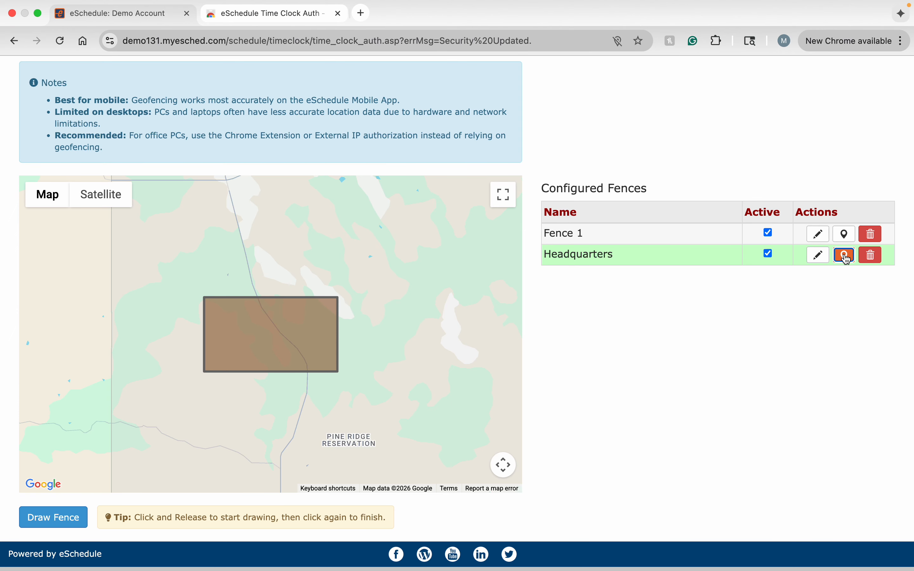
# Remove the Test 1 manual IP entry by clearing its description and IP address, then submit the Manual Input list
pyautogui.scroll(15, 655, 341)
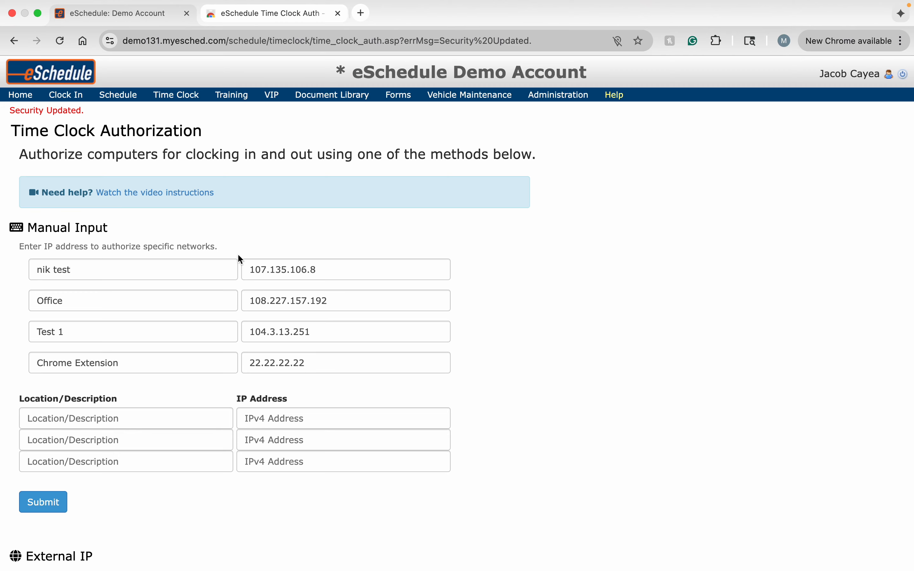
pyautogui.click(329, 335)
pyautogui.moveTo(329, 335); pyautogui.dragTo(224, 335)
pyautogui.press('BackSpace')
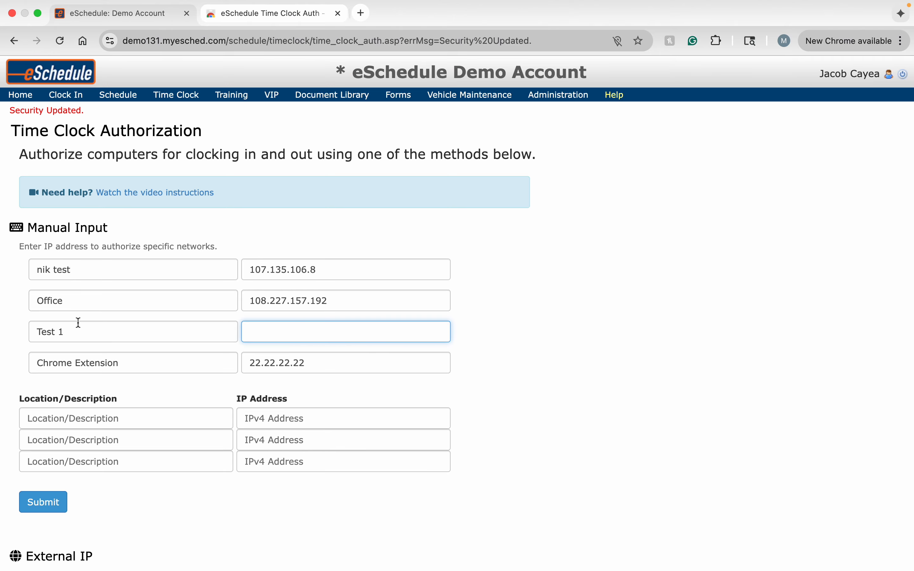
pyautogui.click(78, 333)
pyautogui.moveTo(78, 332); pyautogui.dragTo(20, 336)
pyautogui.press('BackSpace')
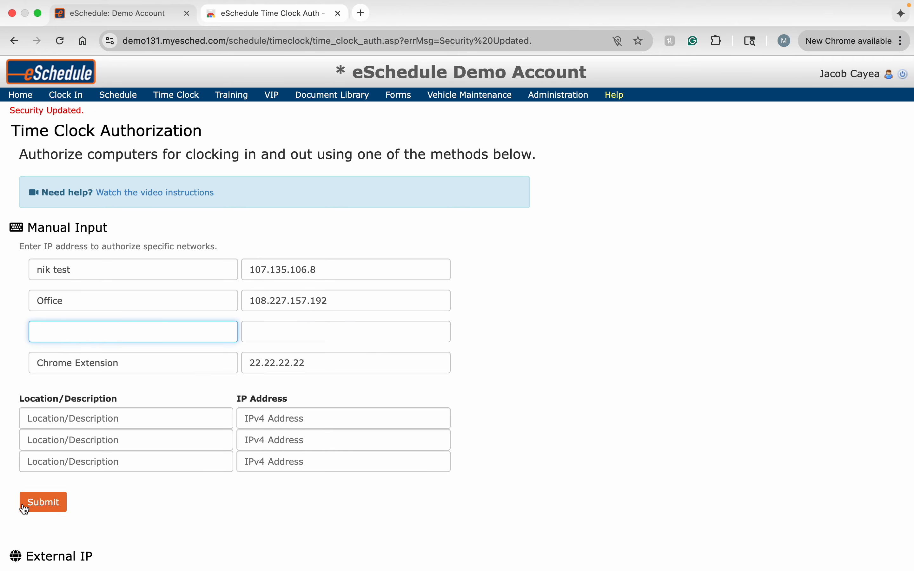
pyautogui.click(40, 505)
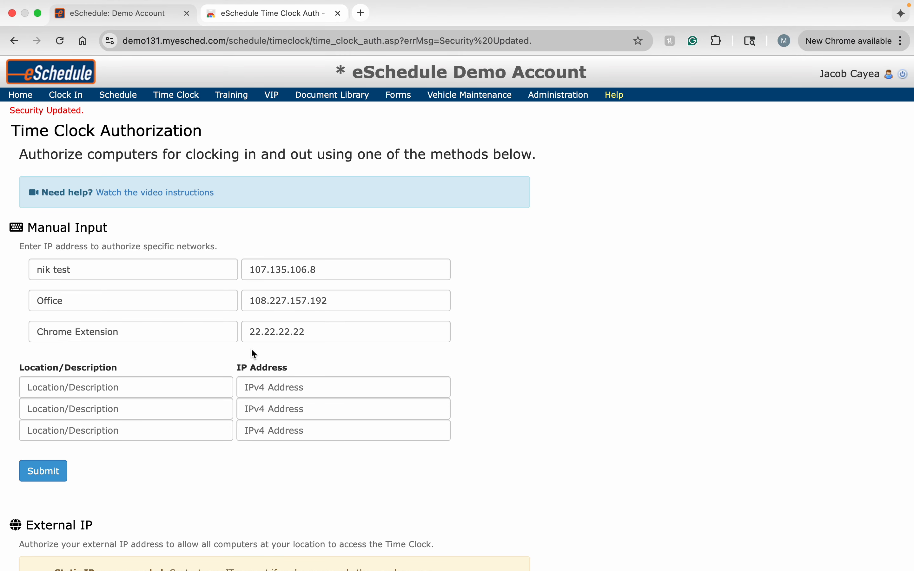
# Review the External IP, Chrome Extension and Geofencing sections of the page
pyautogui.scroll(-10, 250, 353)
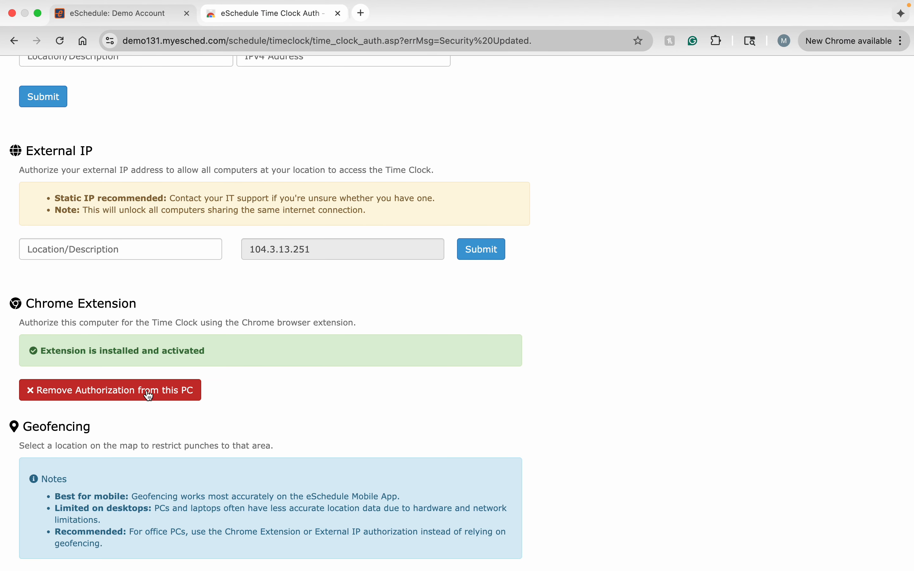
pyautogui.scroll(-10, 313, 392)
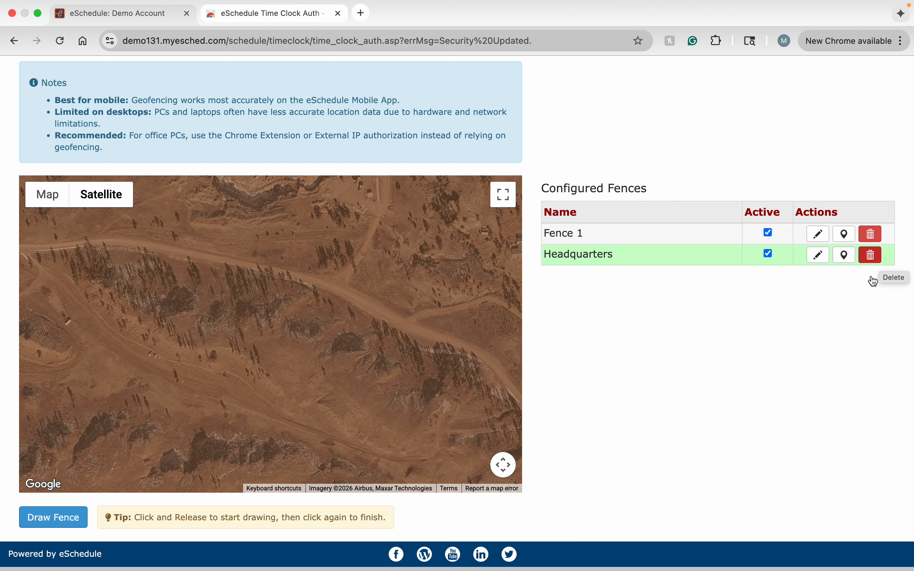
pyautogui.scroll(15, 749, 335)
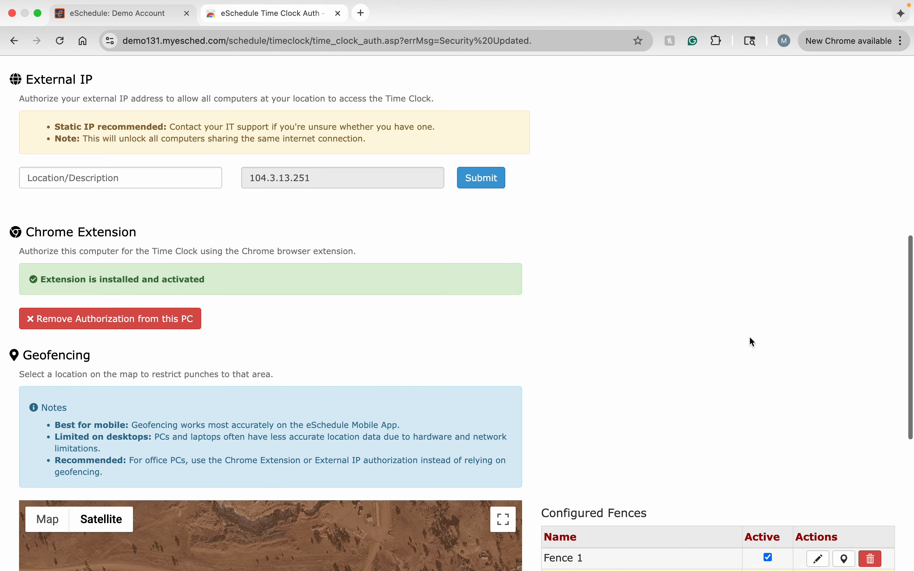